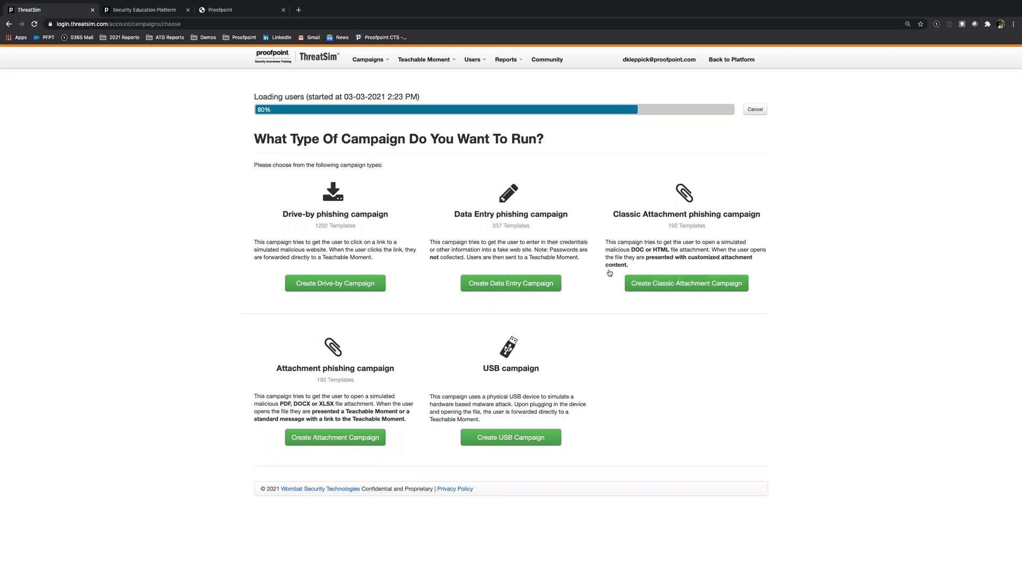
Start a new Data Entry campaign, preset with the Embedded Mock Phish (Data Entry) teachable moment
left_click(503, 288)
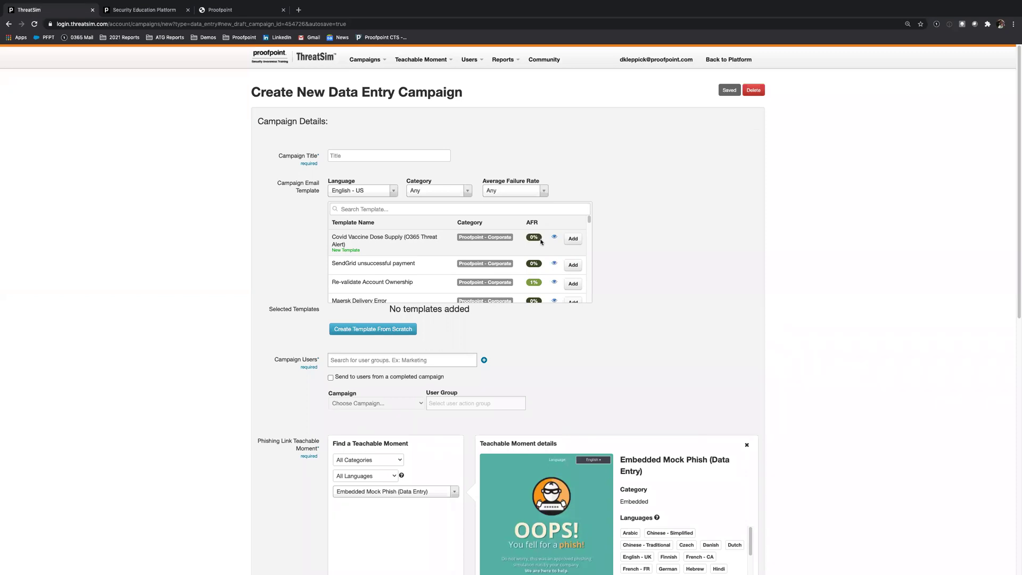
scroll(502, 345, "down", 1)
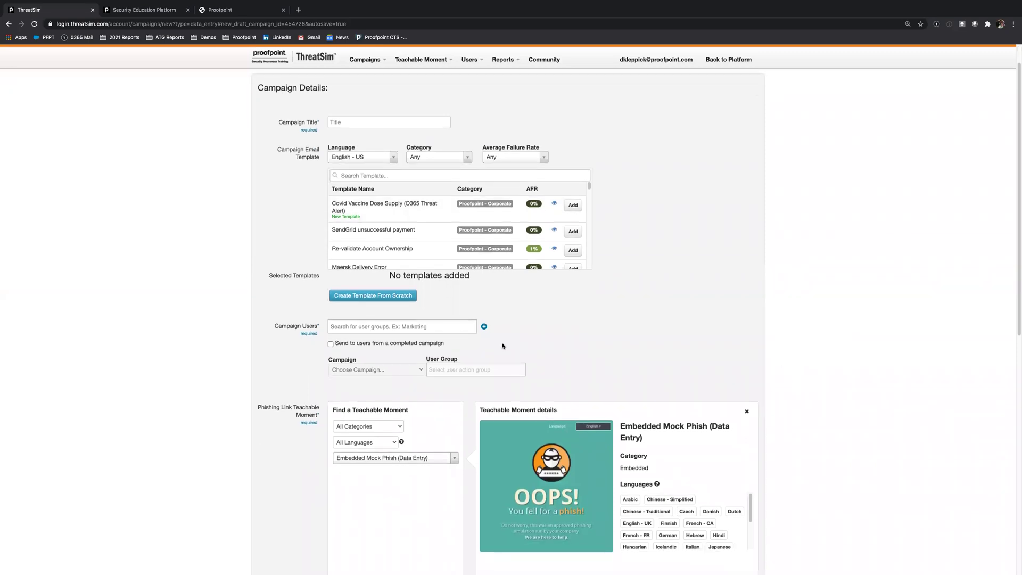
Search Campaign Users for VAP and add the VAP Threat Family: Consumer Credential Phishing group
left_click(371, 332)
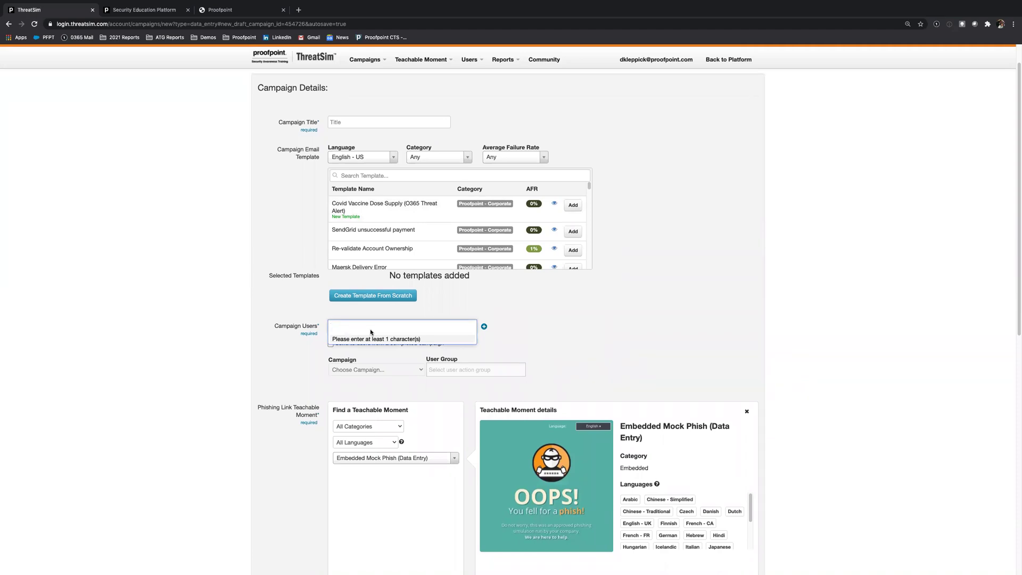
type("Finance")
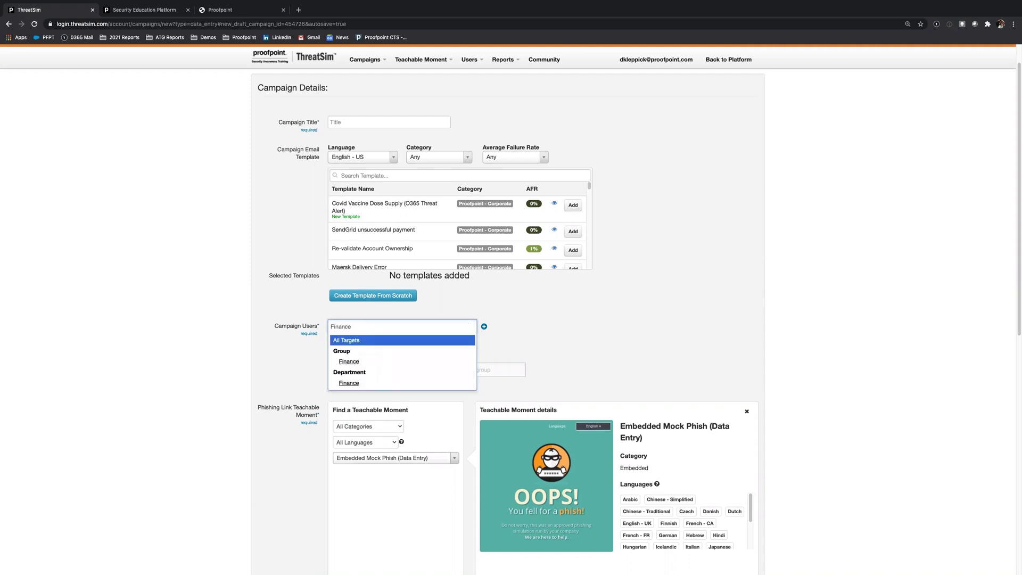
key("Down")
key("Up")
key("BackSpace")
key("BackSpace")
key("BackSpace")
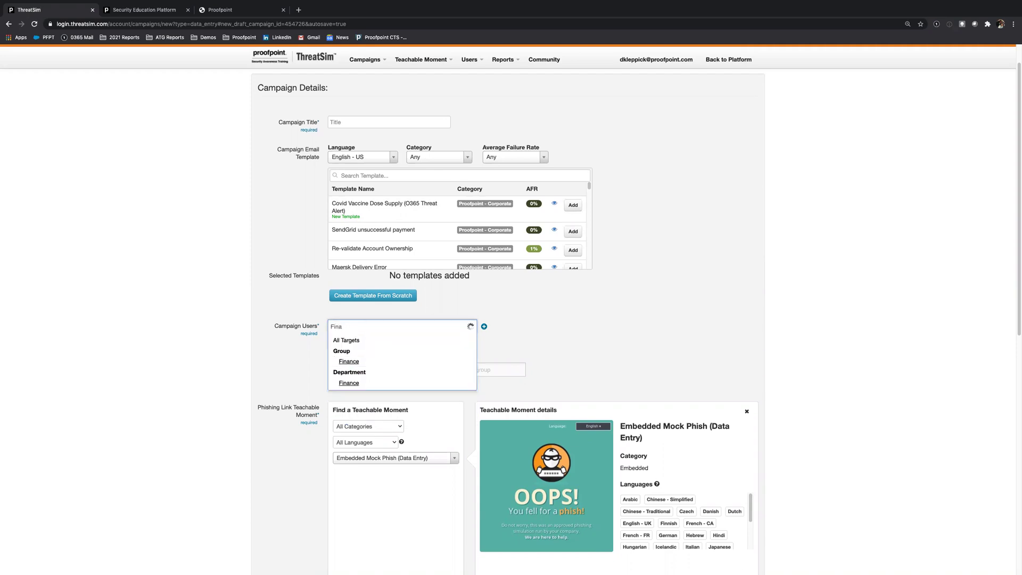
key("BackSpace")
key("BackSpace")
key("BackSpace")
key("BackSpace")
type("VAP")
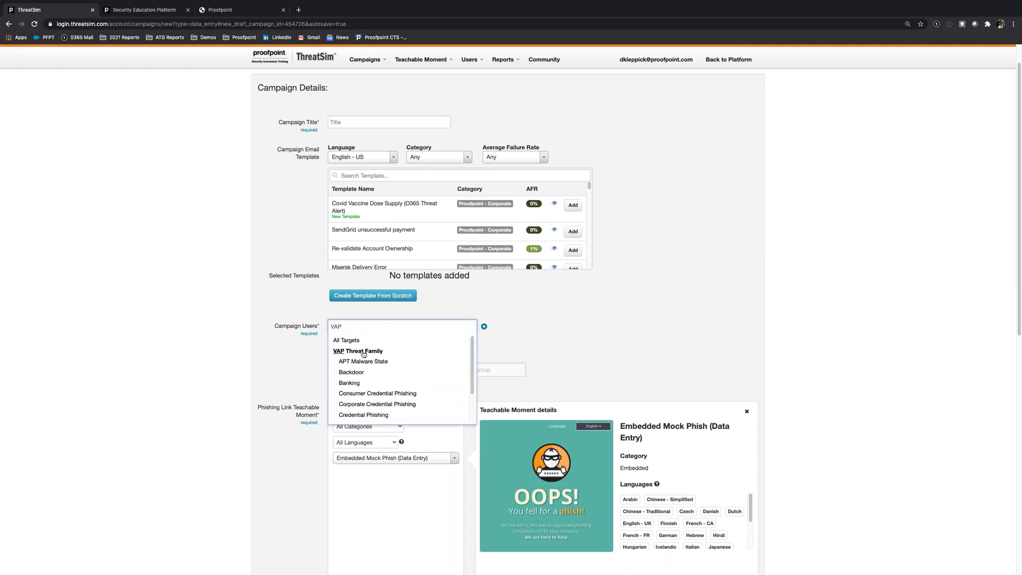
scroll(362, 361, "down", 1)
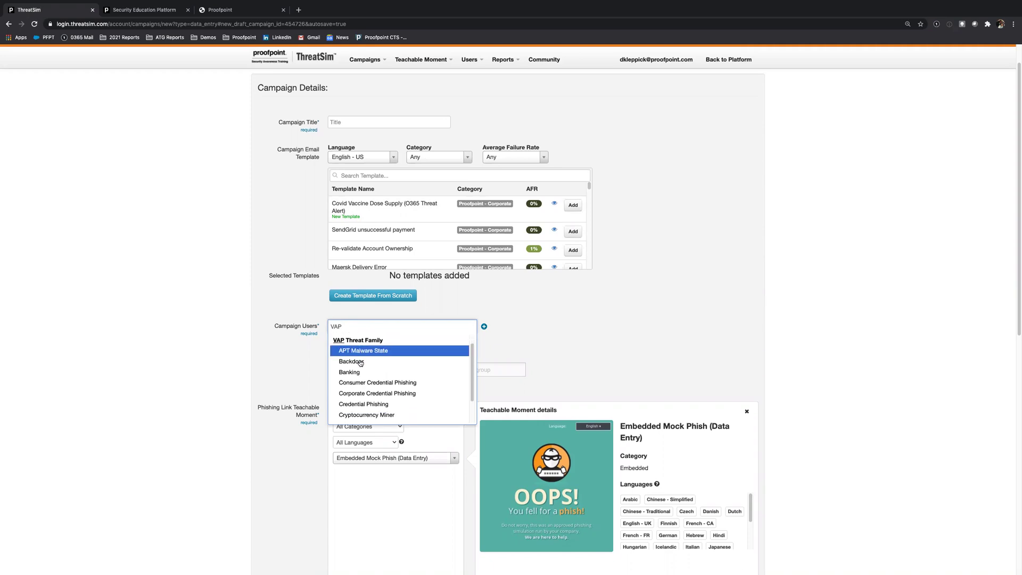
scroll(362, 363, "down", 3)
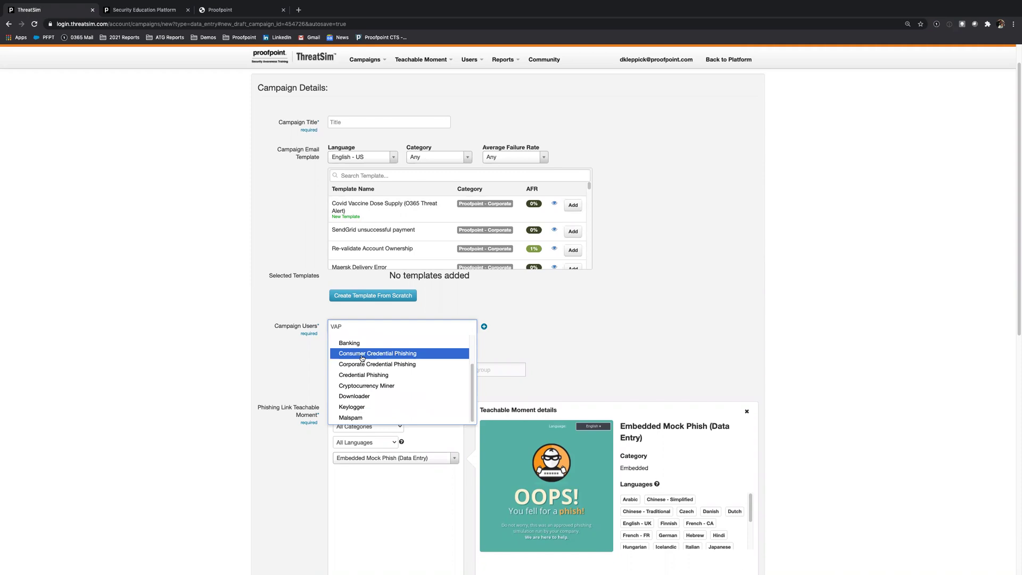
left_click(361, 355)
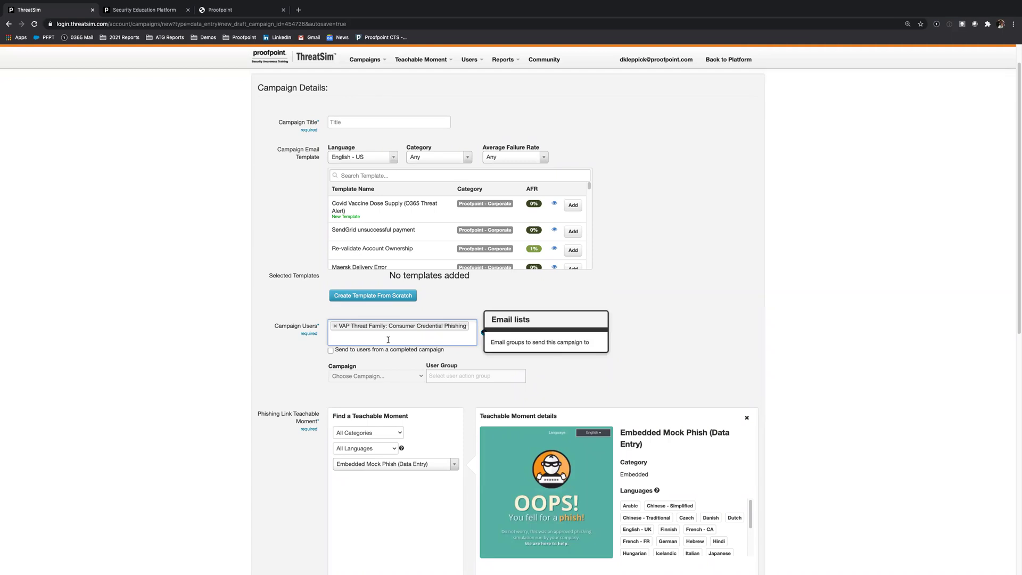
scroll(388, 339, "down", 3)
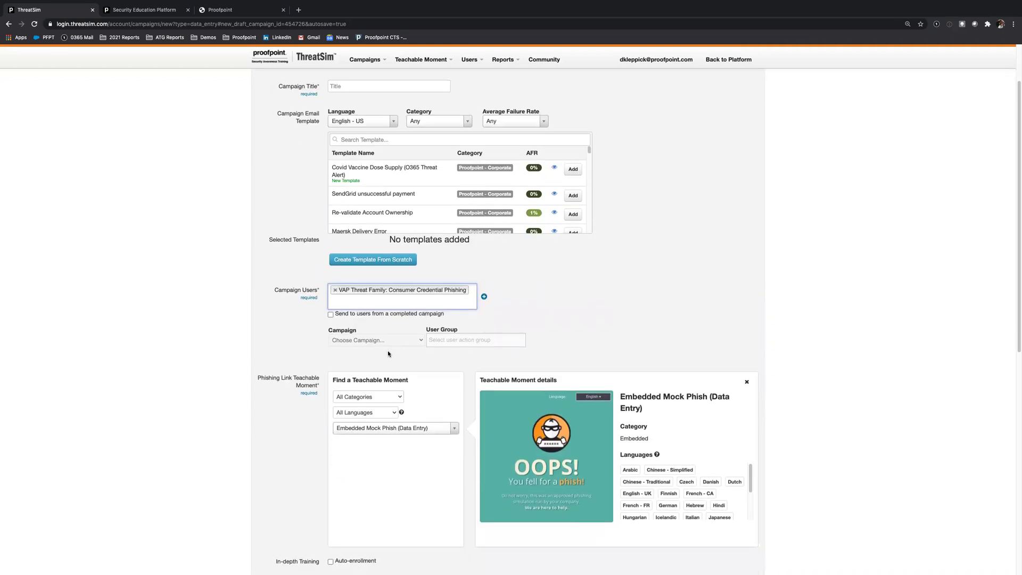
scroll(387, 351, "down", 1)
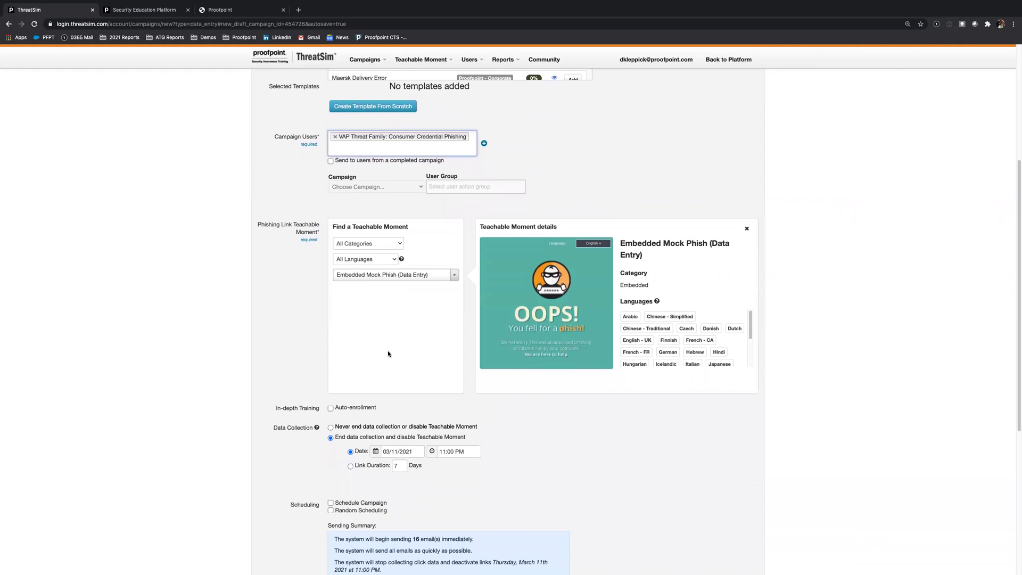
left_click(557, 296)
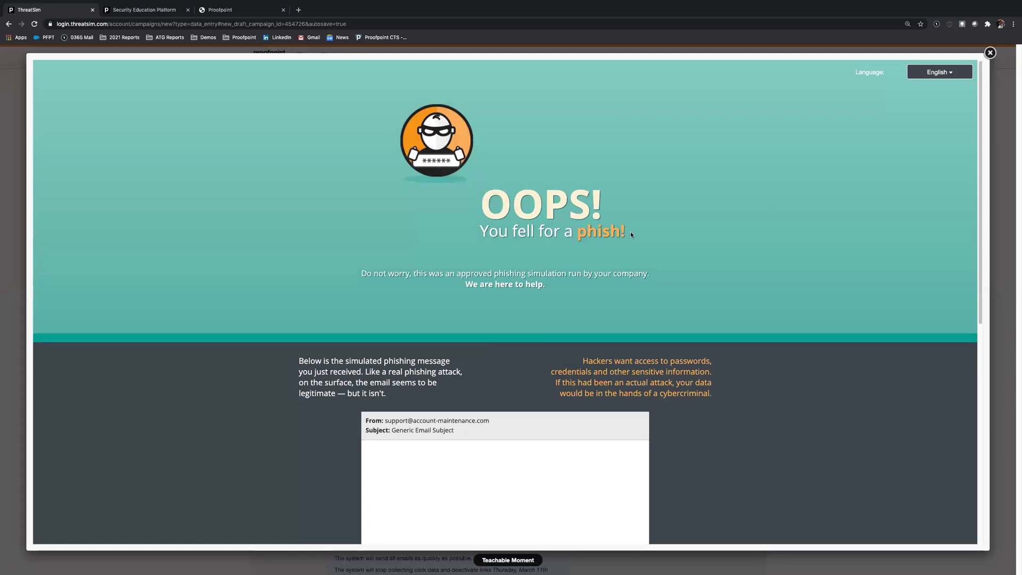
left_click(991, 52)
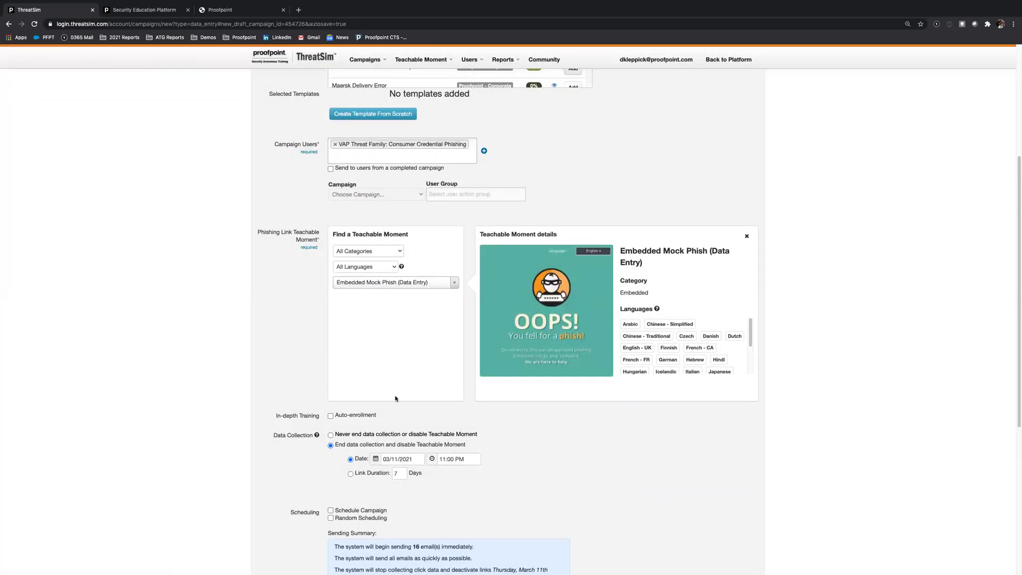
scroll(396, 401, "down", 1)
Enable In-depth Training auto-enrollment and review the training module types without changing them
left_click(337, 392)
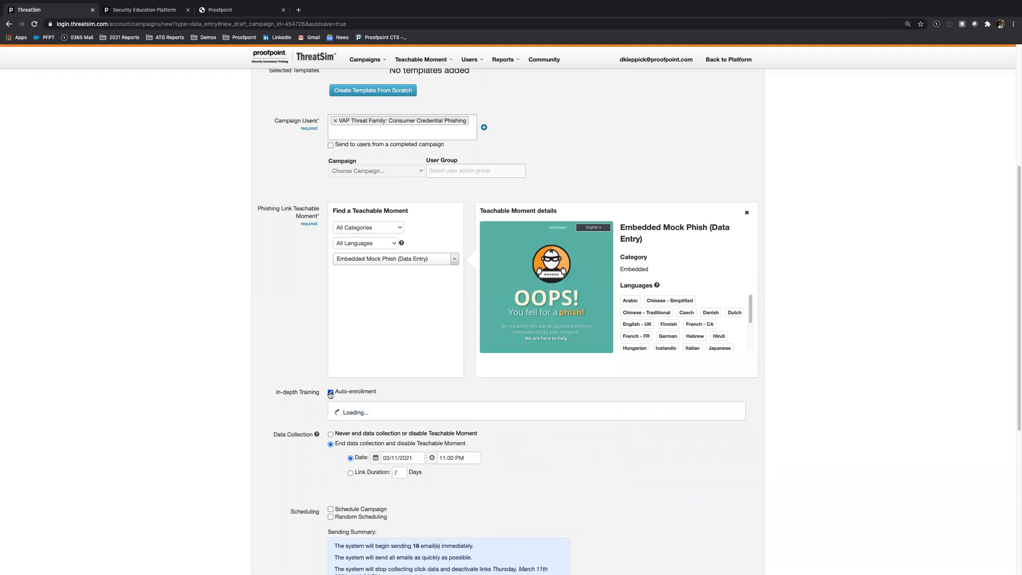
scroll(432, 396, "down", 3)
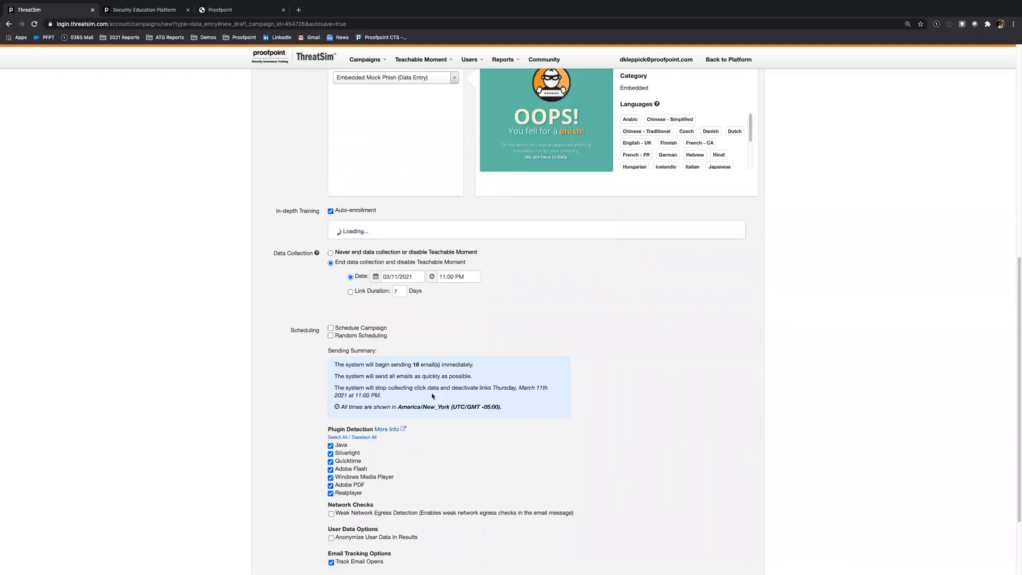
scroll(432, 395, "down", 1)
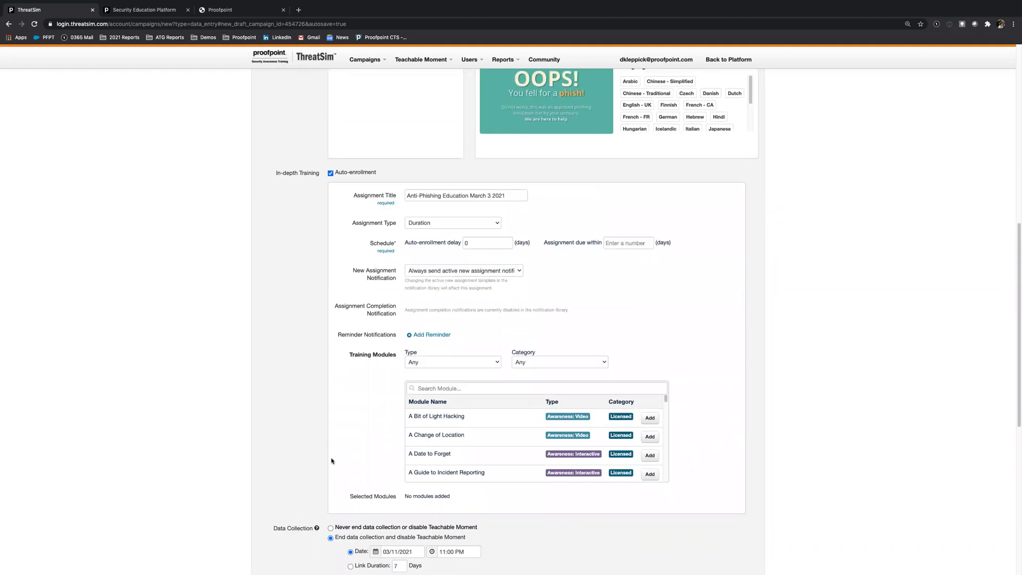
scroll(479, 441, "down", 1)
scroll(480, 441, "down", 3)
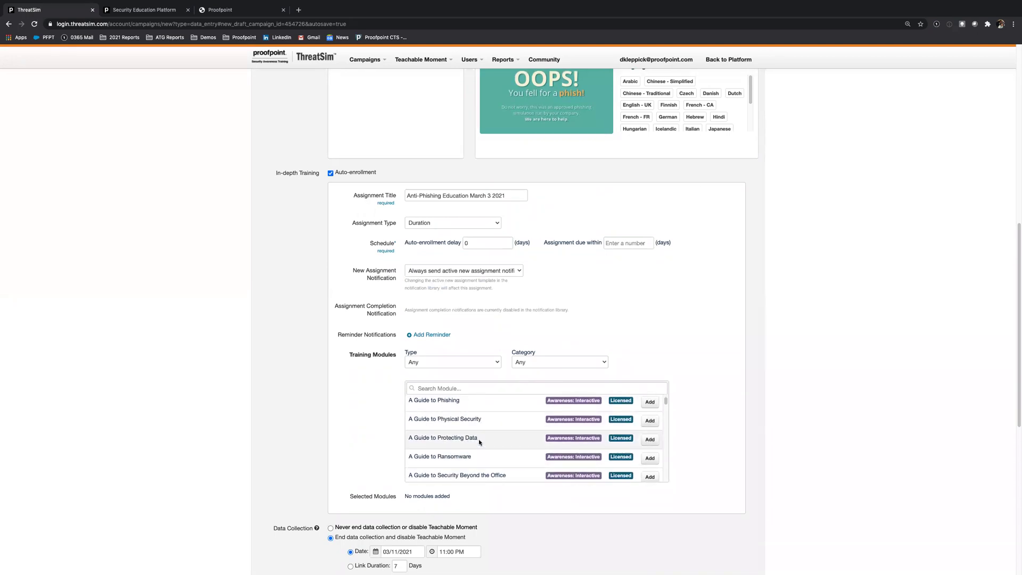
left_click(482, 361)
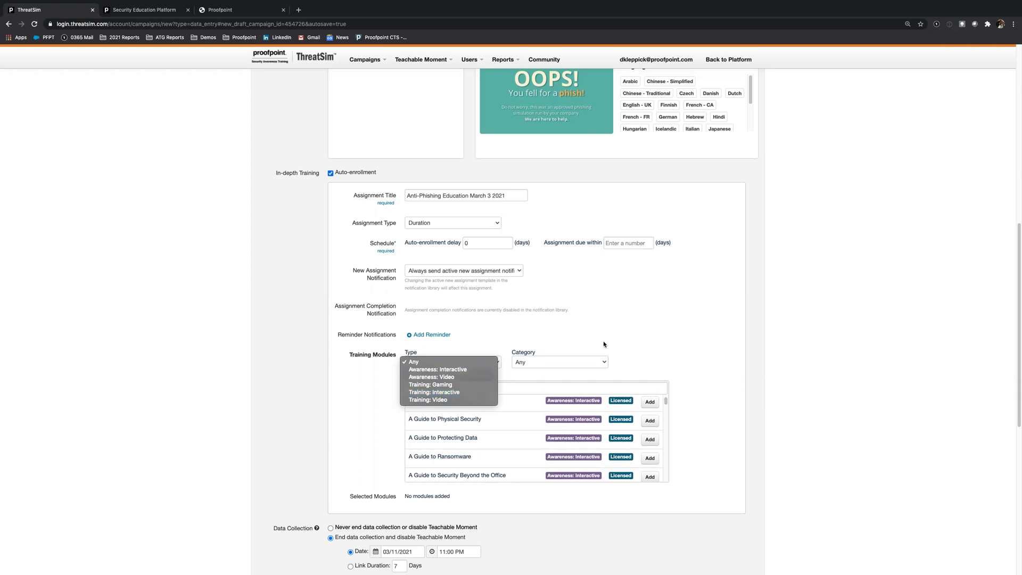
key("Escape")
Enable Random Scheduling: weekdays 9:00 AM–5:00 PM, 03/04/2021 to 03/10/2021, for 16 users
scroll(604, 343, "down", 1)
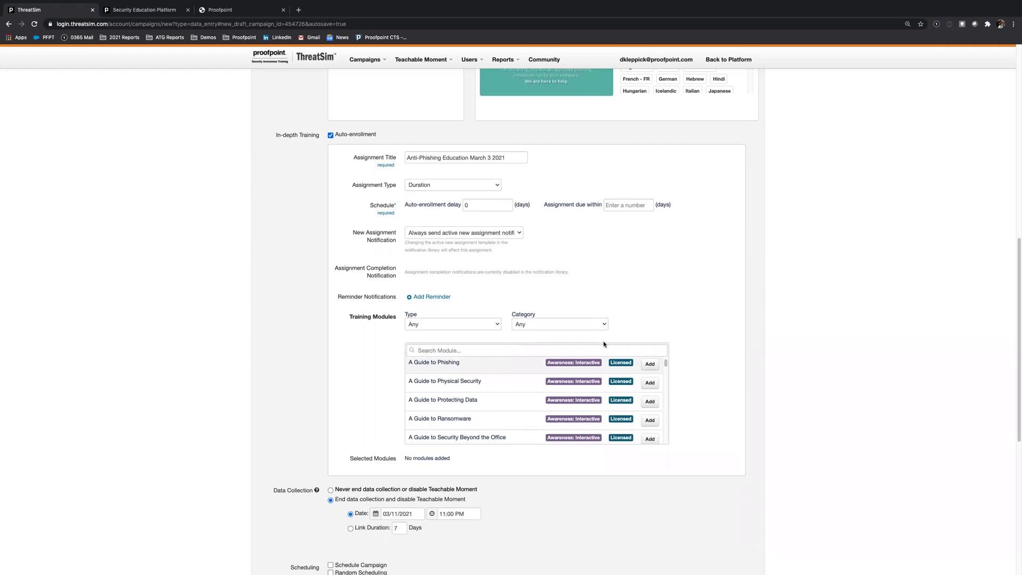
scroll(604, 344, "down", 3)
mouse_move(363, 476)
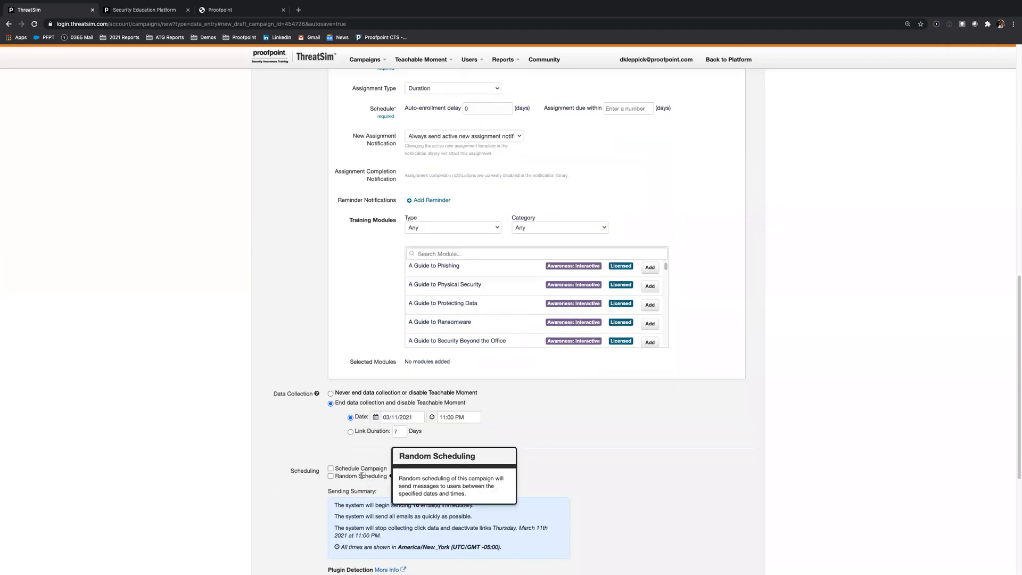
left_click(332, 476)
scroll(506, 419, "down", 1)
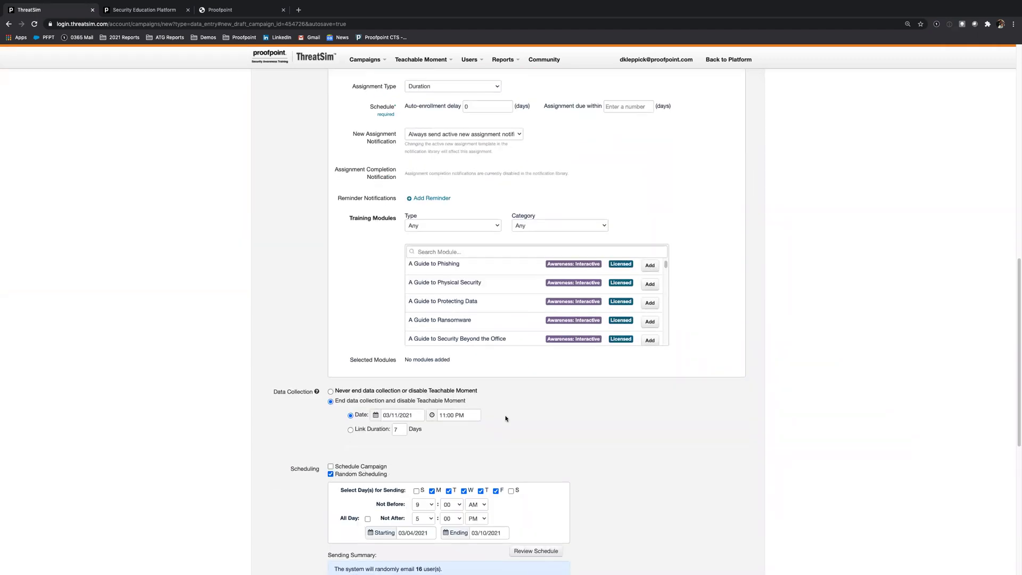
scroll(506, 419, "up", 1)
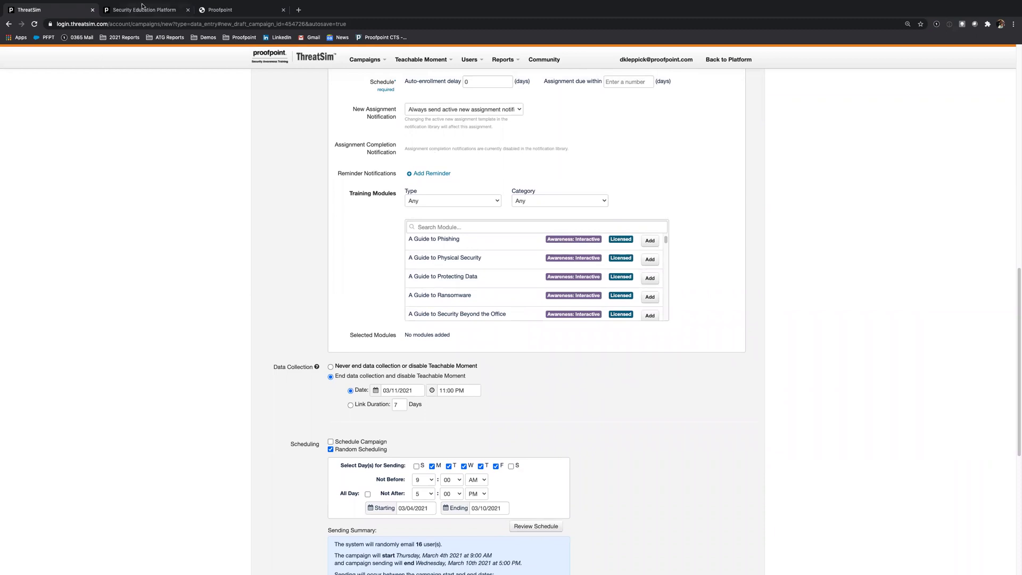
Switch to the Security Education Platform's Phishing Campaign Performance report
left_click(143, 10)
scroll(286, 286, "down", 2)
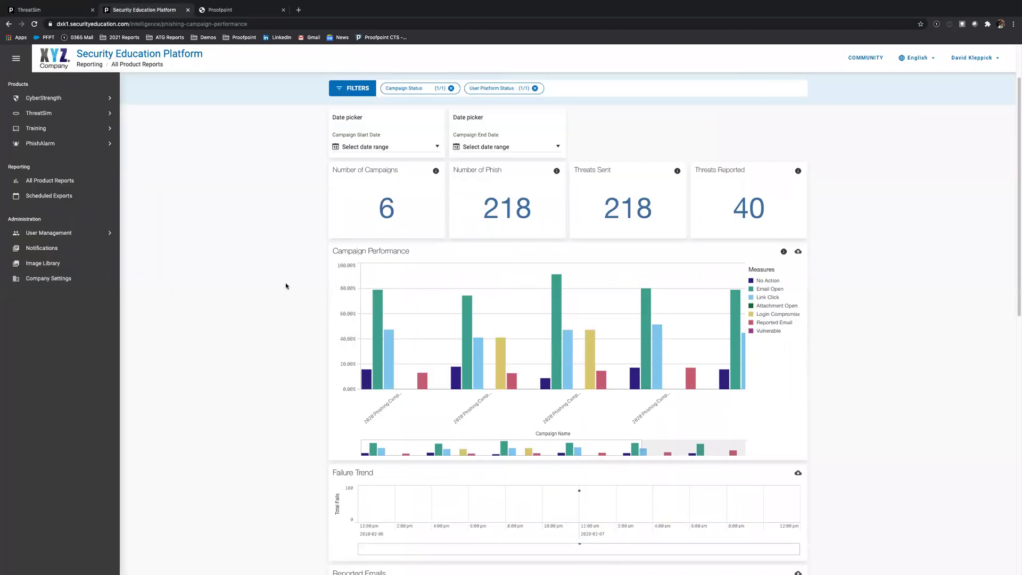
scroll(286, 286, "up", 2)
scroll(286, 287, "down", 2)
scroll(286, 286, "up", 1)
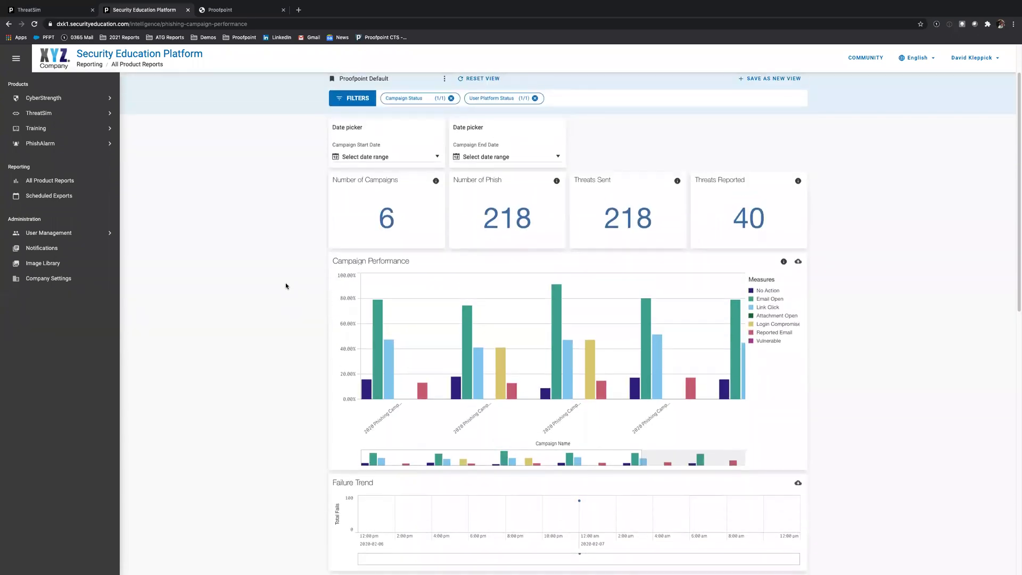
scroll(286, 286, "down", 1)
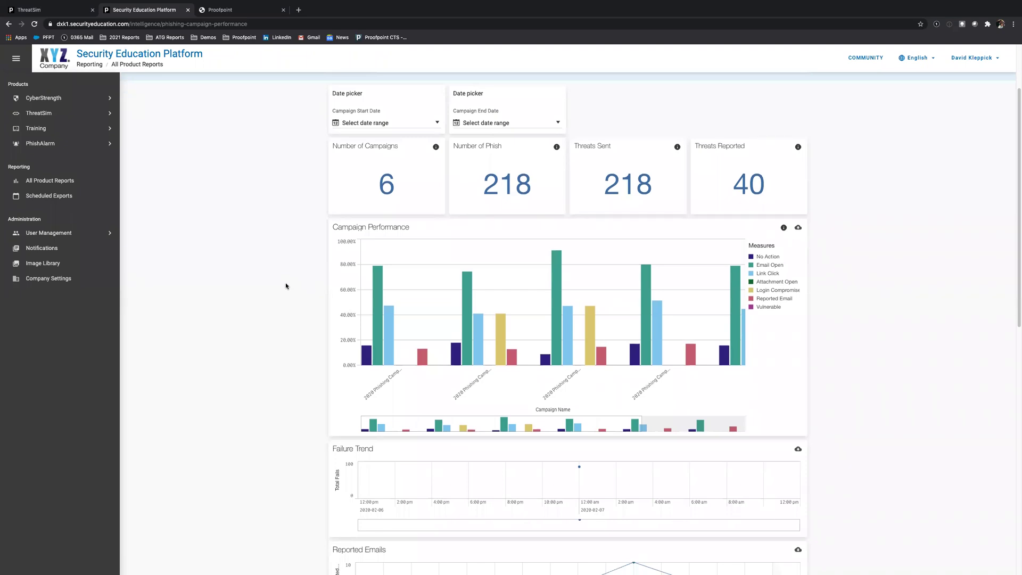
Scroll past the charts to the Campaign Comparison table of six 2020 campaigns (39% click rate)
scroll(380, 125, "down", 1)
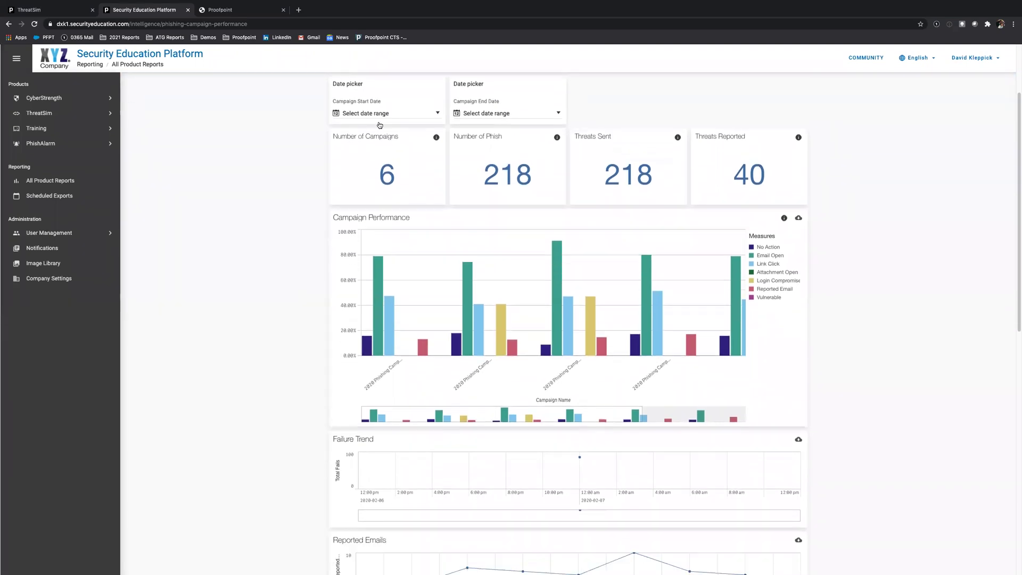
scroll(380, 125, "up", 2)
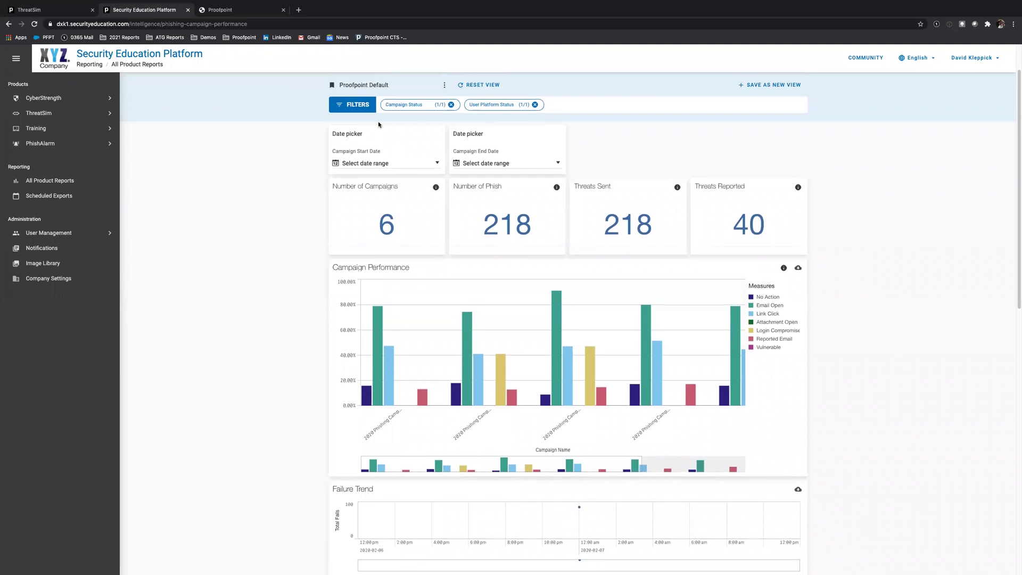
scroll(380, 128, "down", 1)
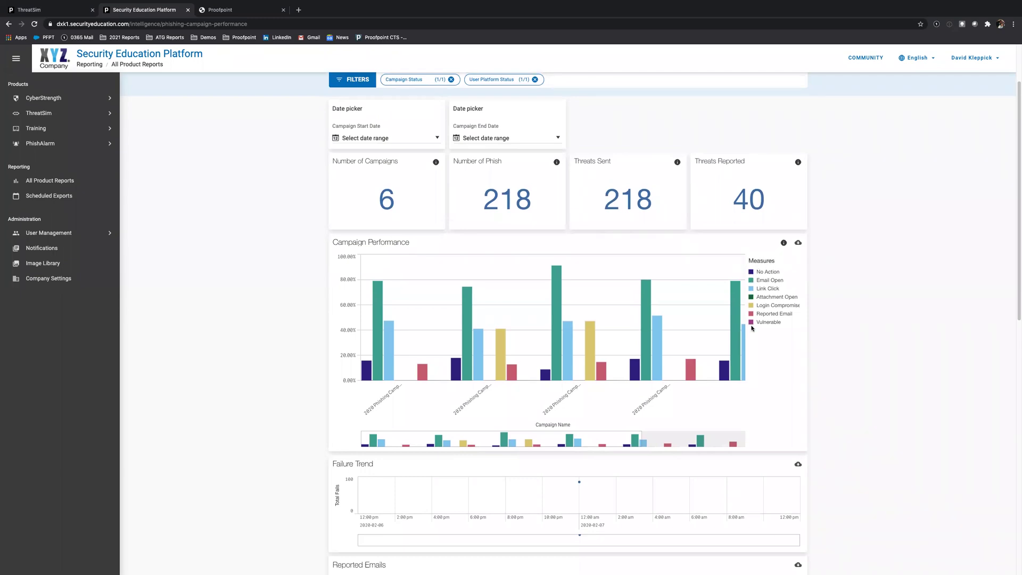
scroll(728, 370, "right", 2)
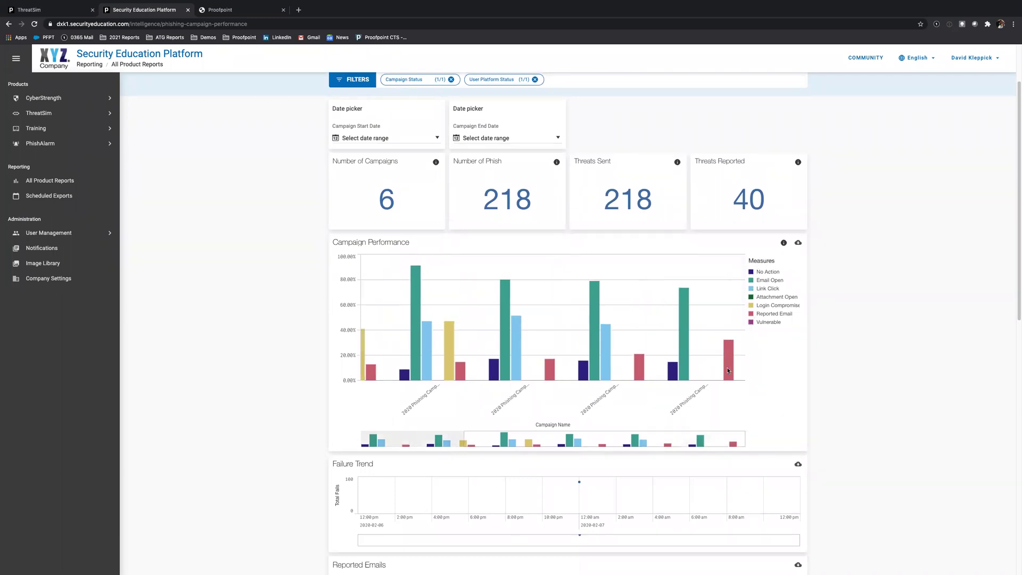
scroll(809, 390, "down", 3)
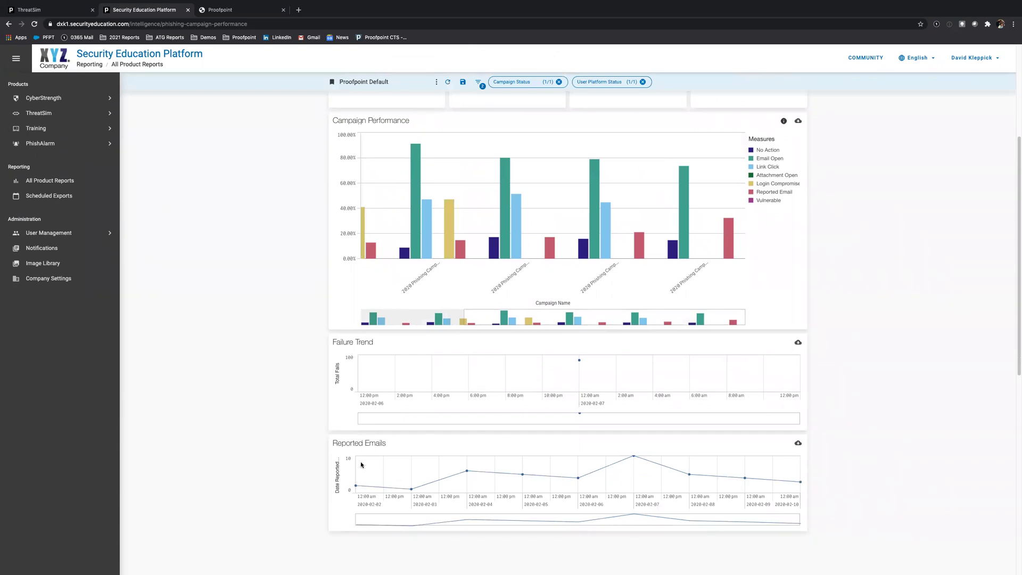
scroll(572, 437, "down", 3)
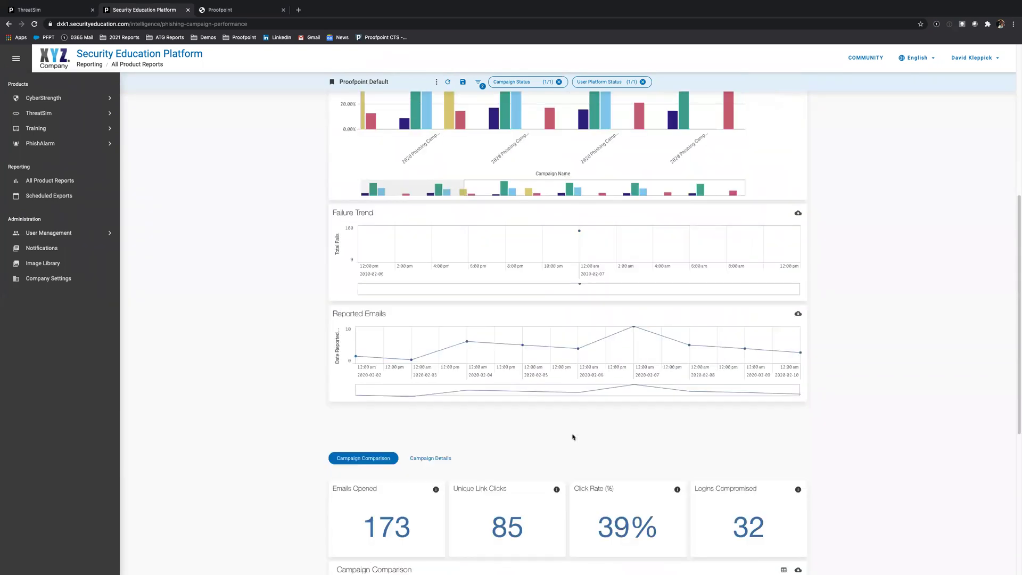
scroll(481, 442, "down", 6)
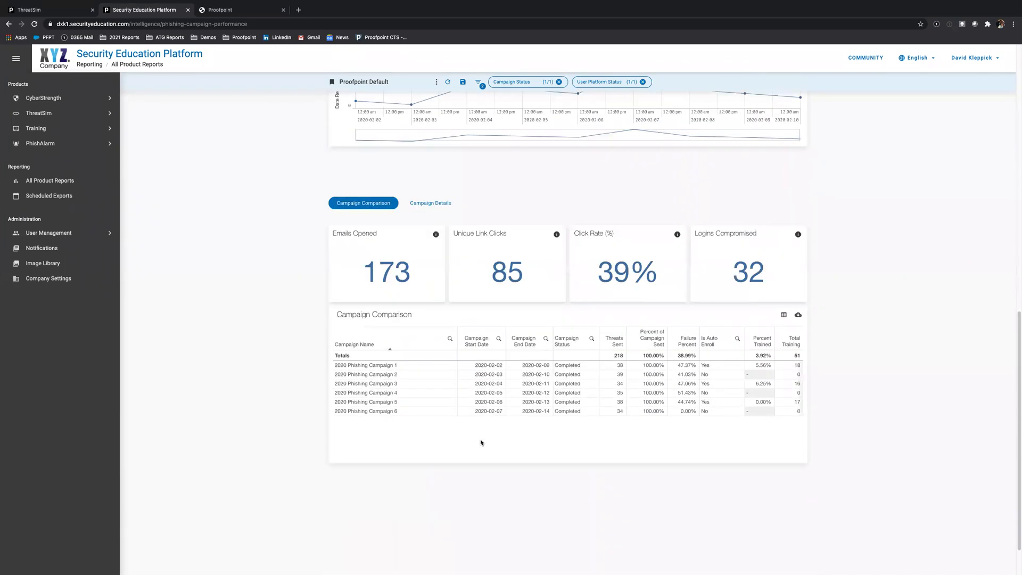
Show Campaign Details per-user results: 85 links clicked, 79% opened, 107 data entries
left_click(426, 202)
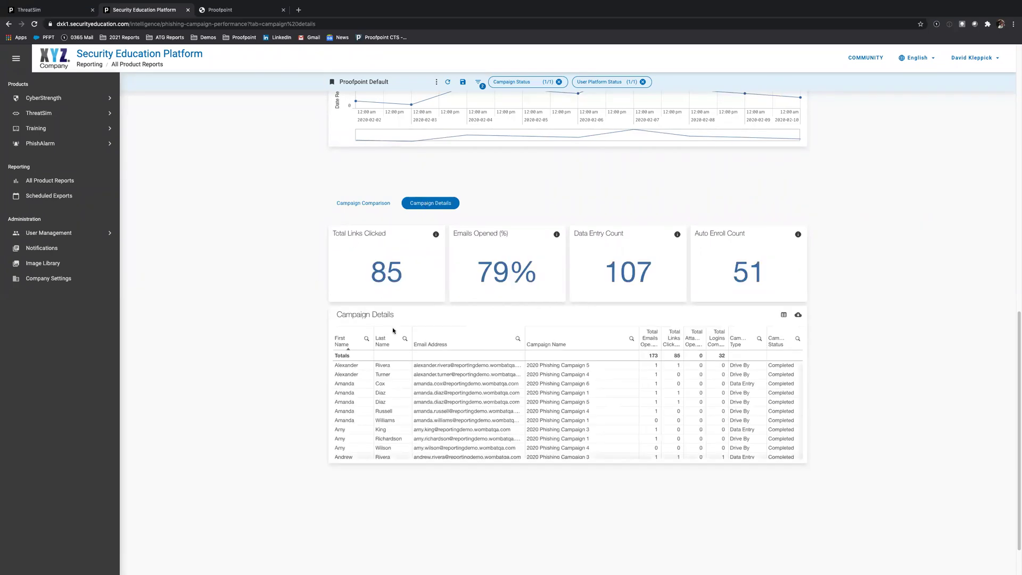
scroll(436, 394, "down", 2)
scroll(437, 395, "up", 1)
scroll(873, 375, "up", 3)
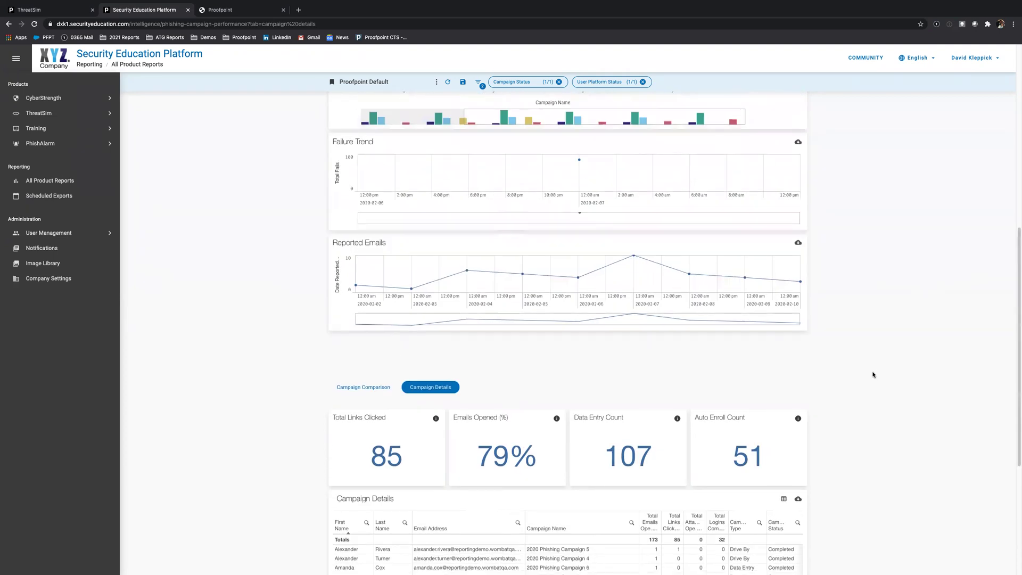
scroll(873, 375, "down", 2)
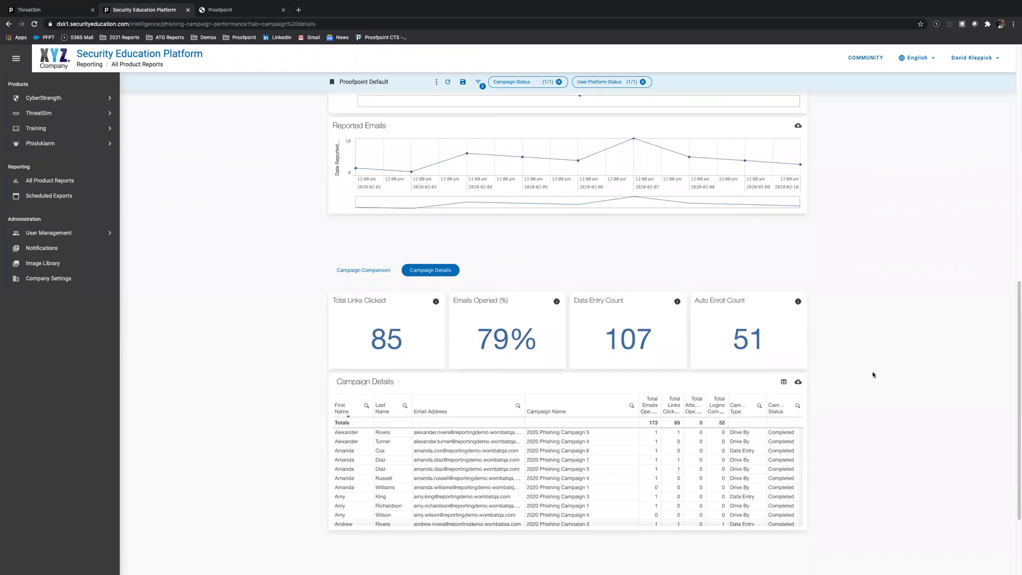
scroll(874, 375, "up", 3)
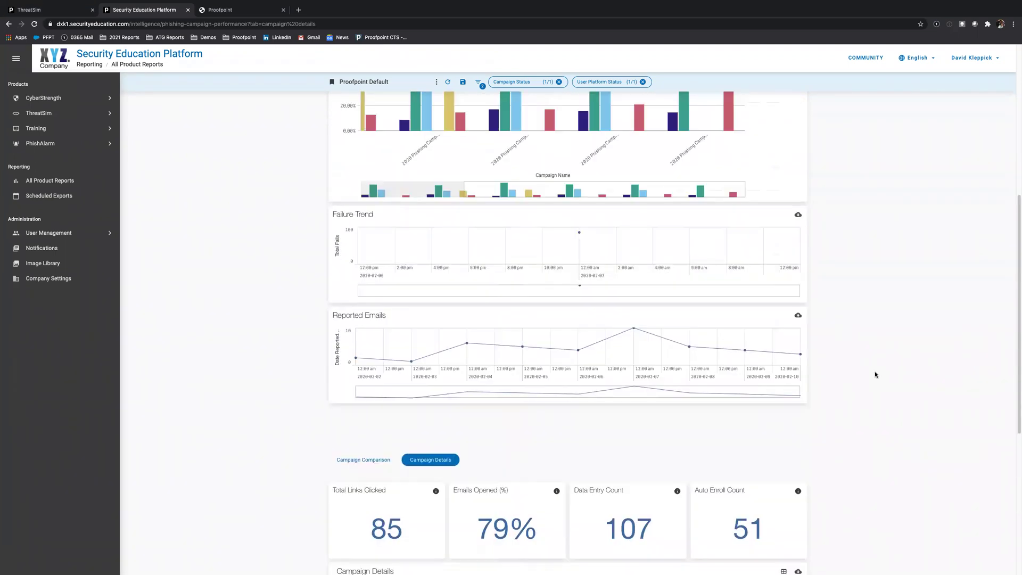
scroll(874, 372, "up", 5)
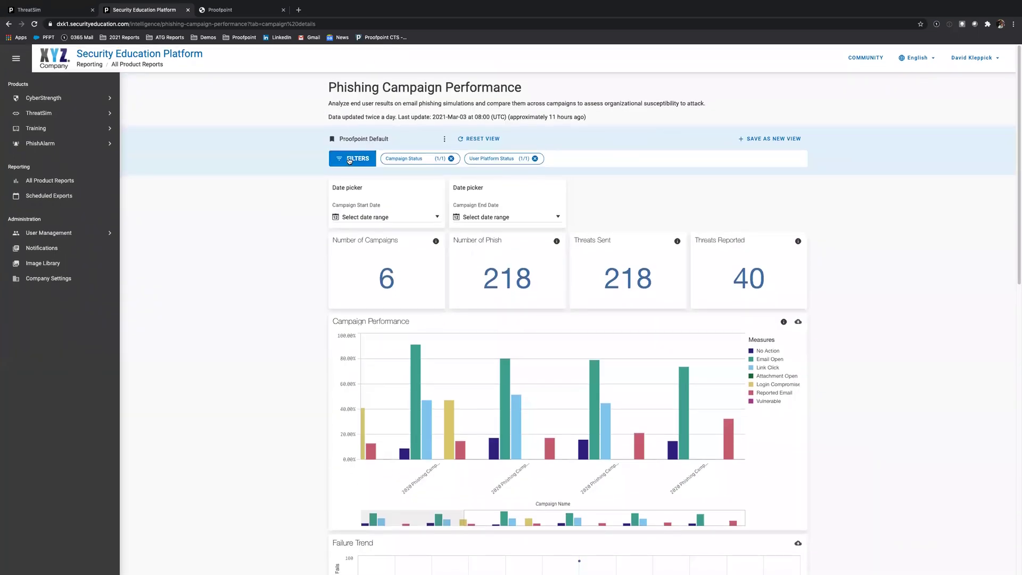
left_click(350, 159)
left_click(349, 159)
left_click(360, 140)
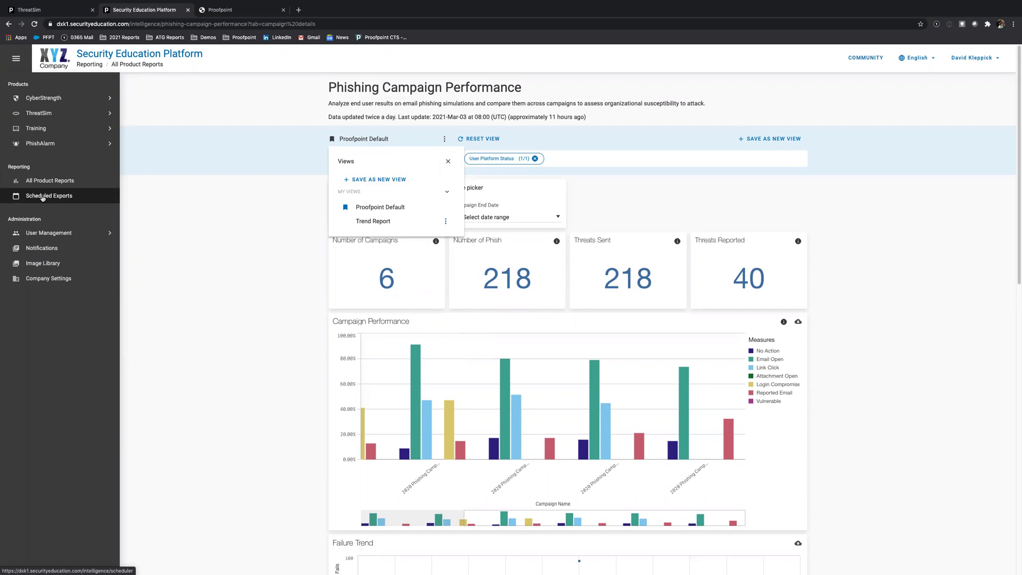
left_click(188, 202)
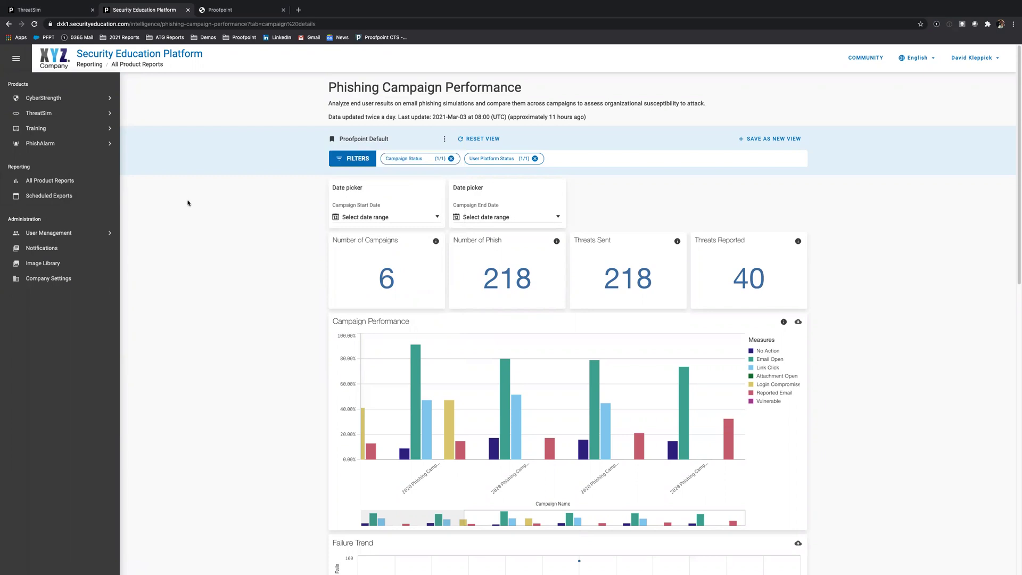
Go from the ThreatSim form back to the platform home and browse the language list, keeping English
left_click(58, 10)
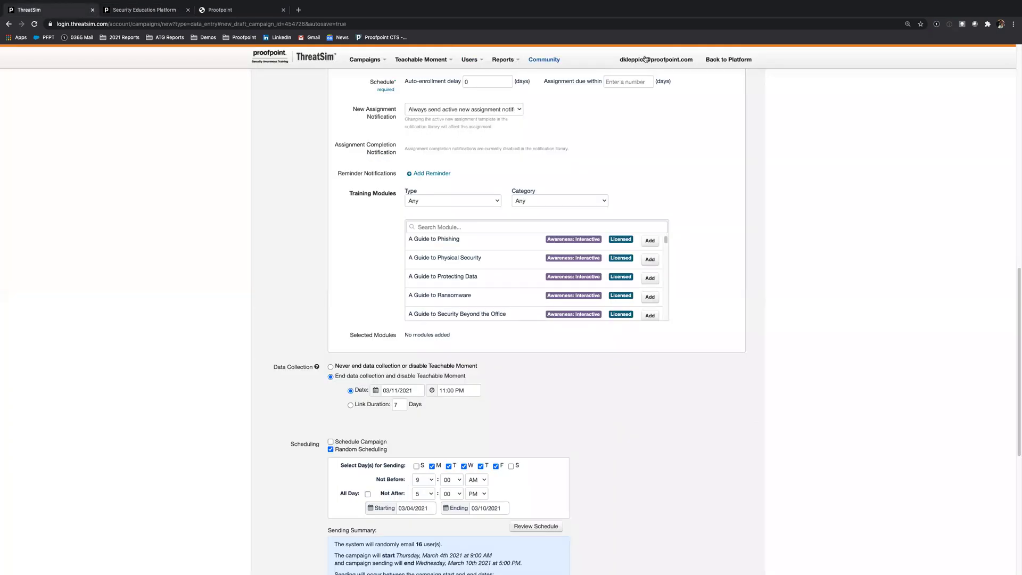
left_click(728, 60)
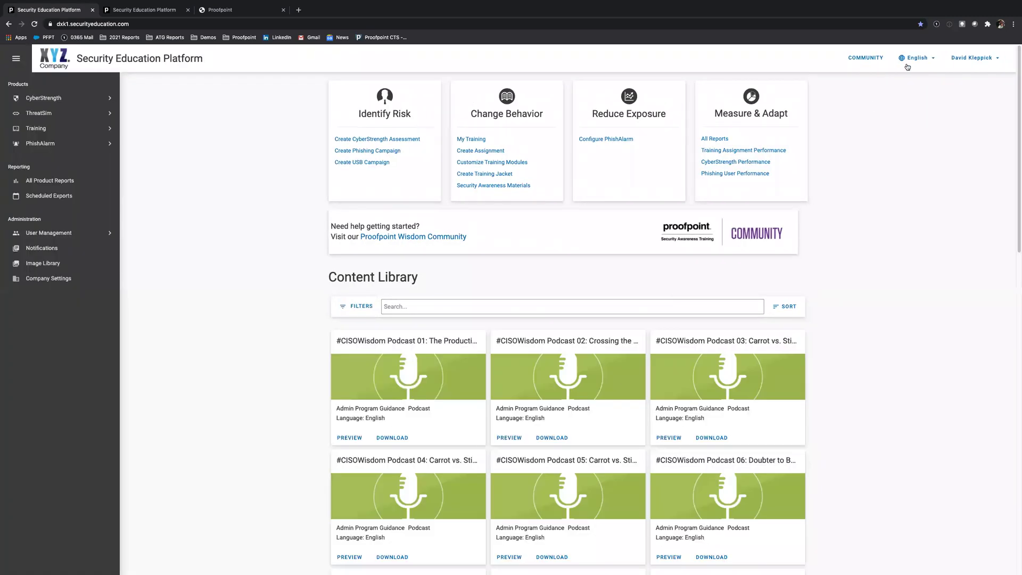
left_click(920, 58)
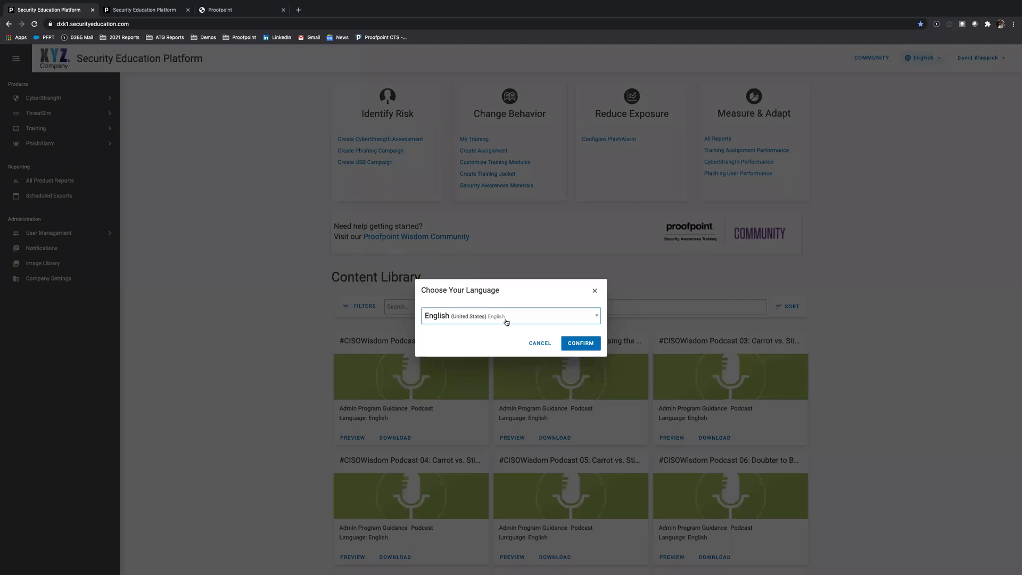
left_click(506, 316)
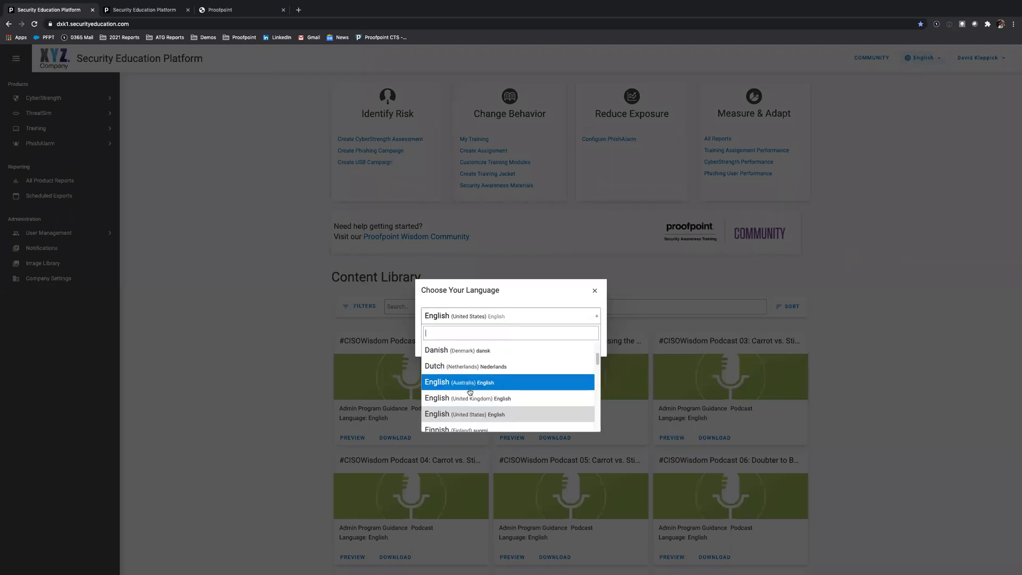
scroll(469, 392, "down", 1)
scroll(469, 392, "down", 4)
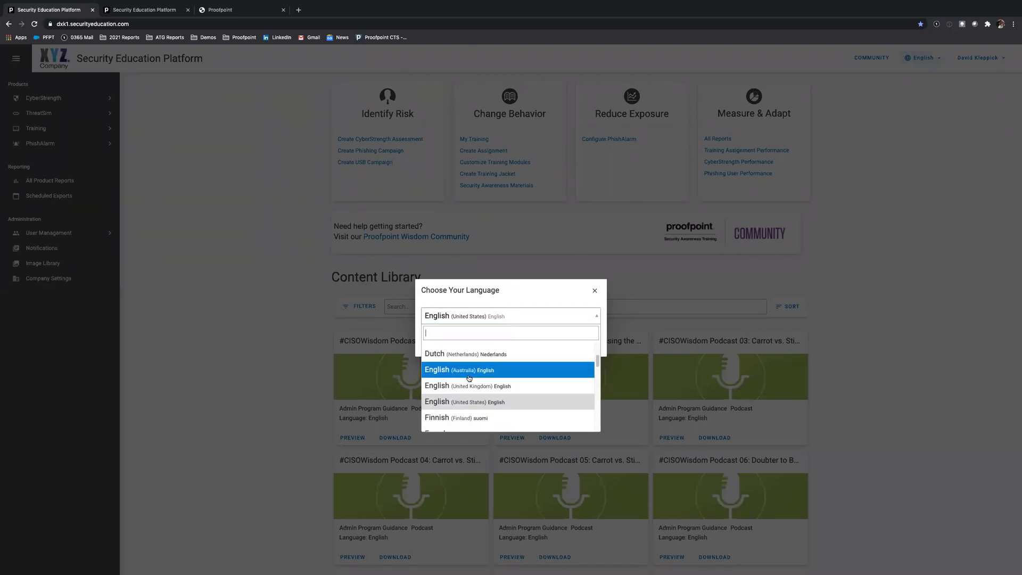
scroll(468, 379, "down", 2)
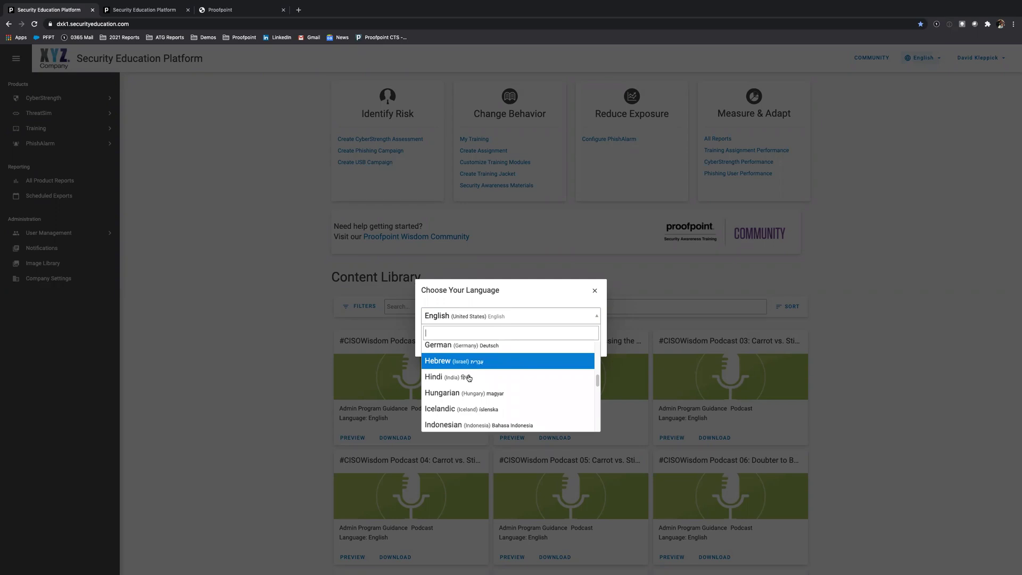
scroll(469, 378, "down", 1)
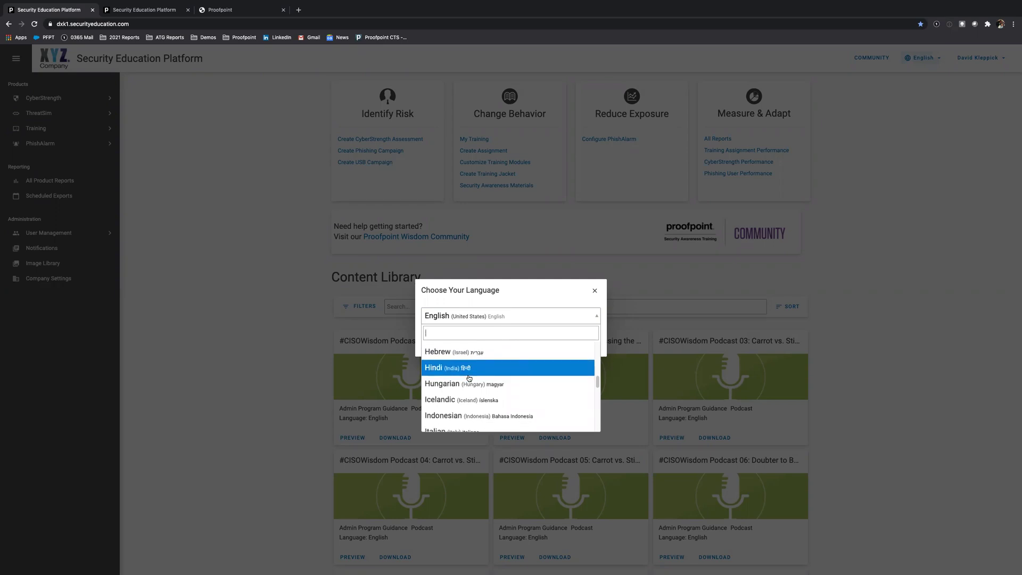
scroll(468, 378, "down", 2)
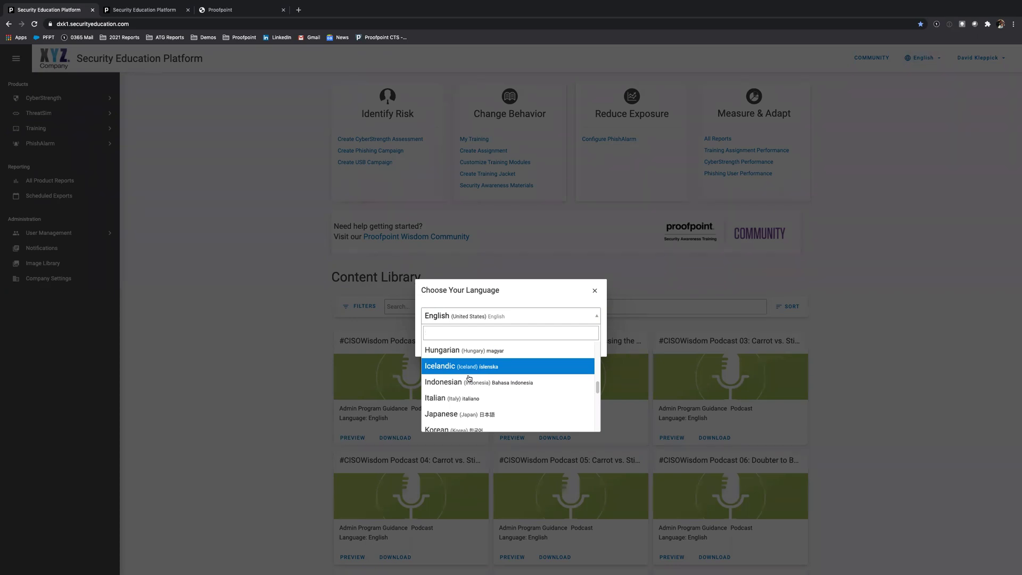
scroll(469, 378, "down", 1)
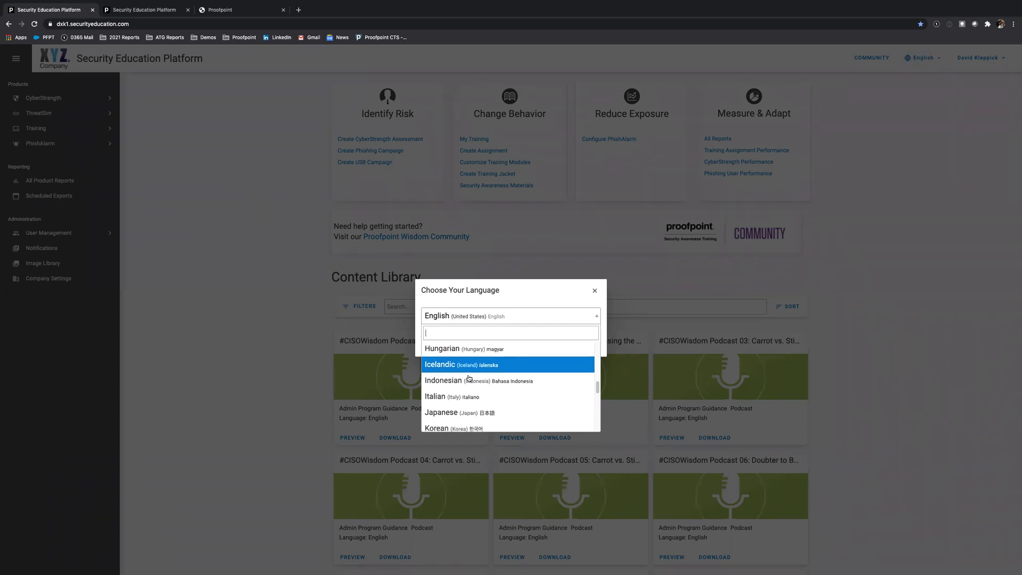
scroll(469, 378, "down", 1)
Dismiss the language dialog keeping English, then open and close the Content Library filters
left_click(351, 309)
left_click(352, 309)
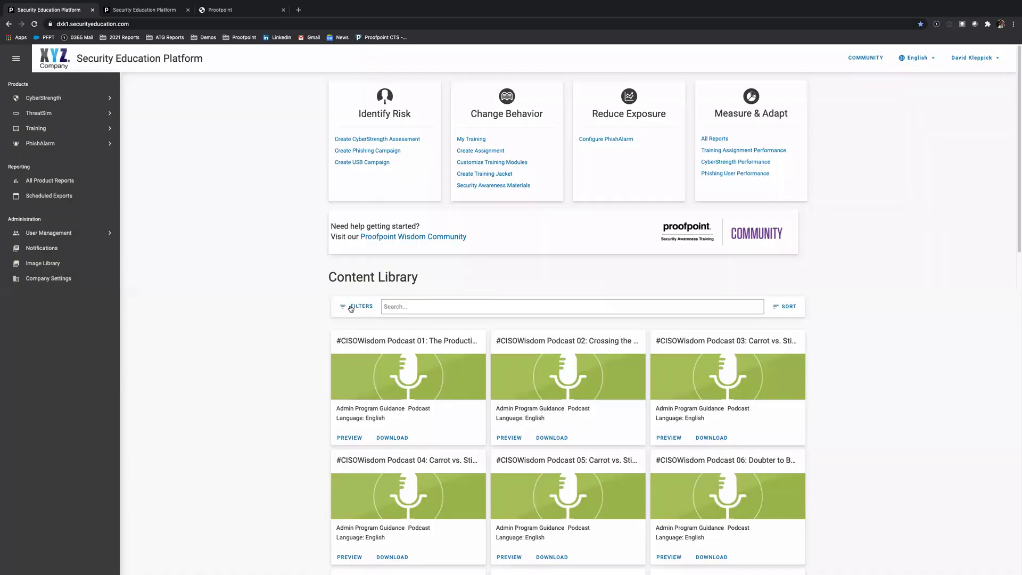
left_click(351, 309)
left_click(351, 308)
Open Customize Training Modules and browse the list of 231 licensed modules
left_click(504, 164)
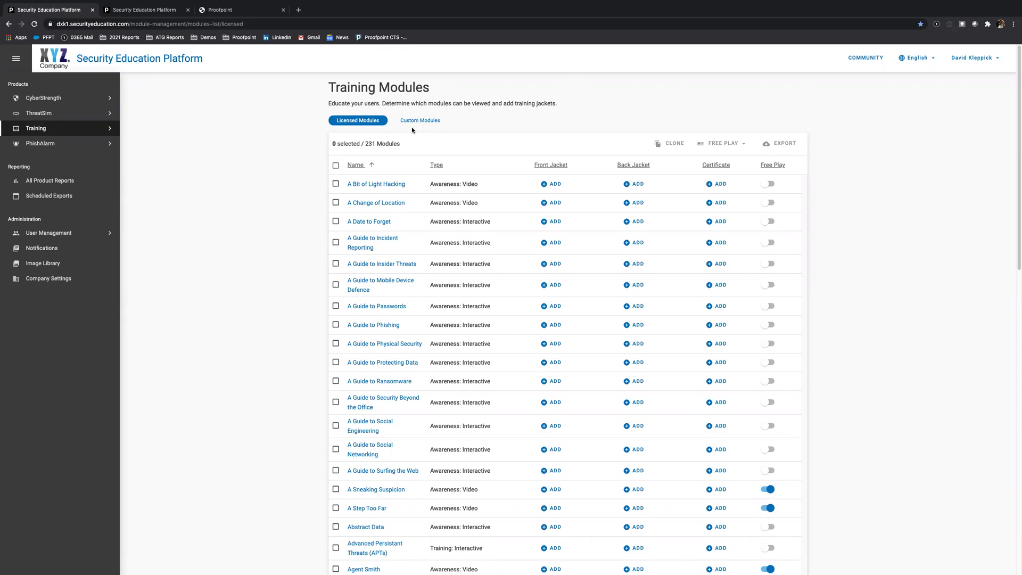
scroll(305, 225, "down", 2)
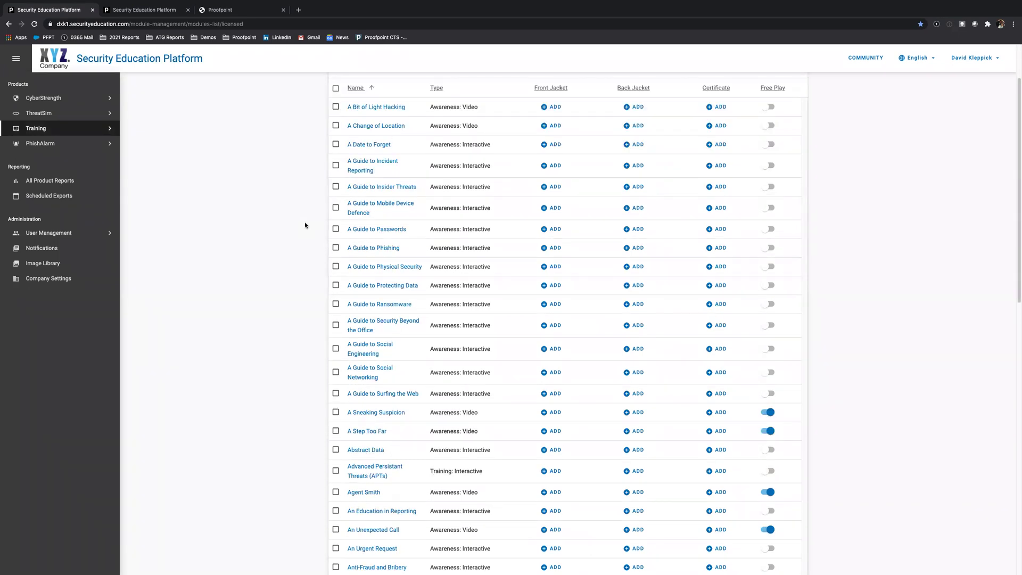
scroll(305, 225, "up", 2)
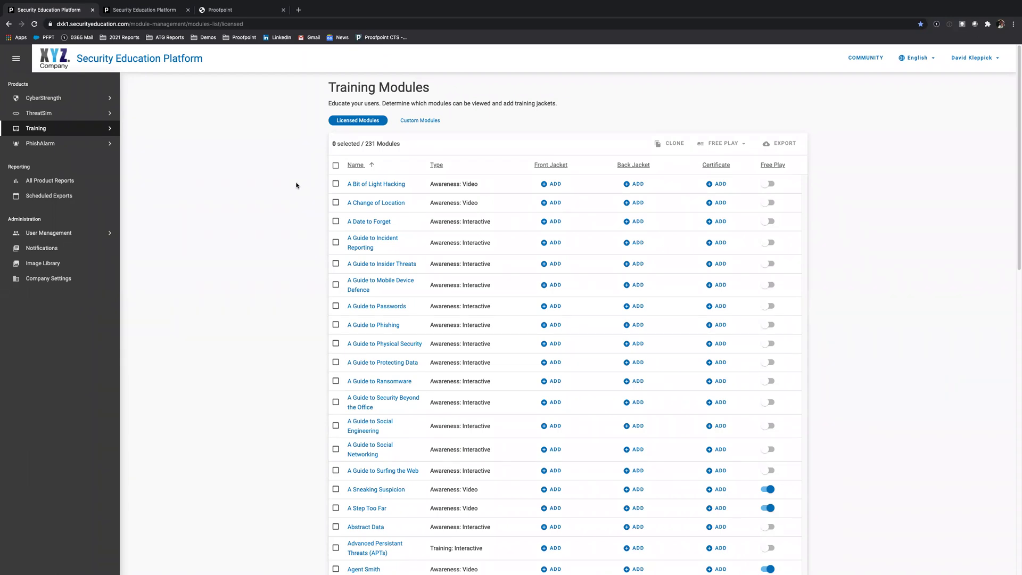
scroll(287, 226, "down", 2)
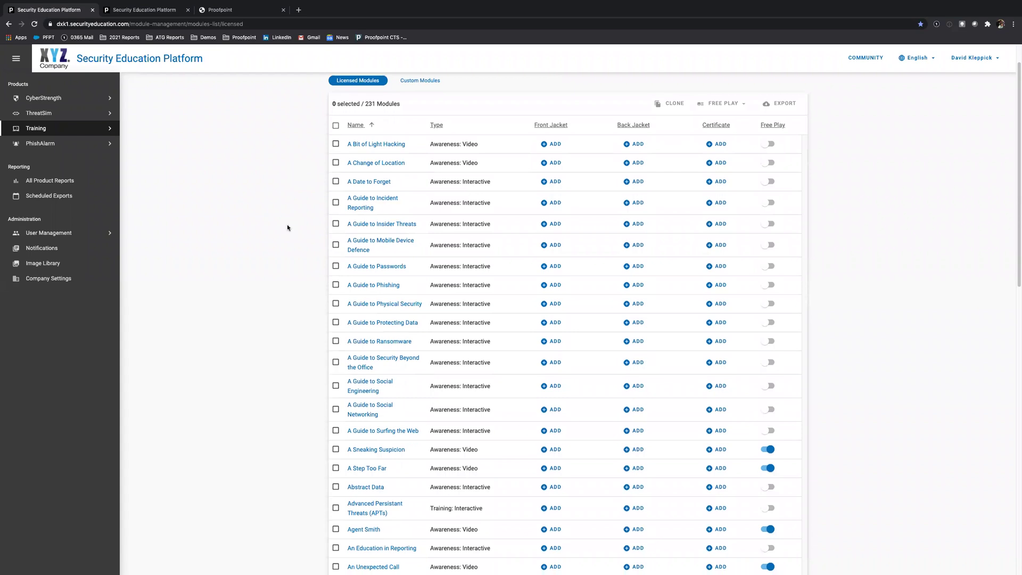